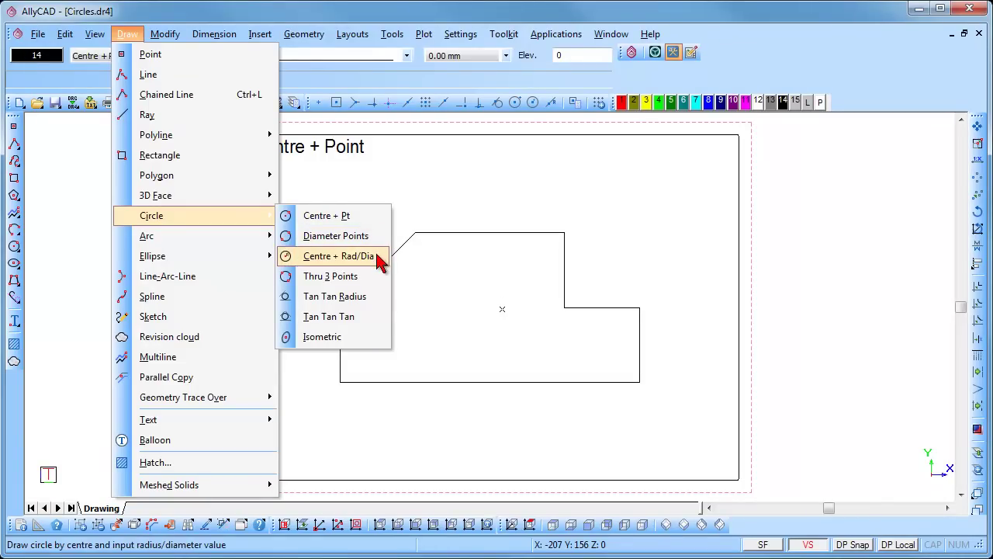
Draw two Centre + Point circles, one centred on the outline's inside corner and one on the chamfer's midpoint
click(379, 319)
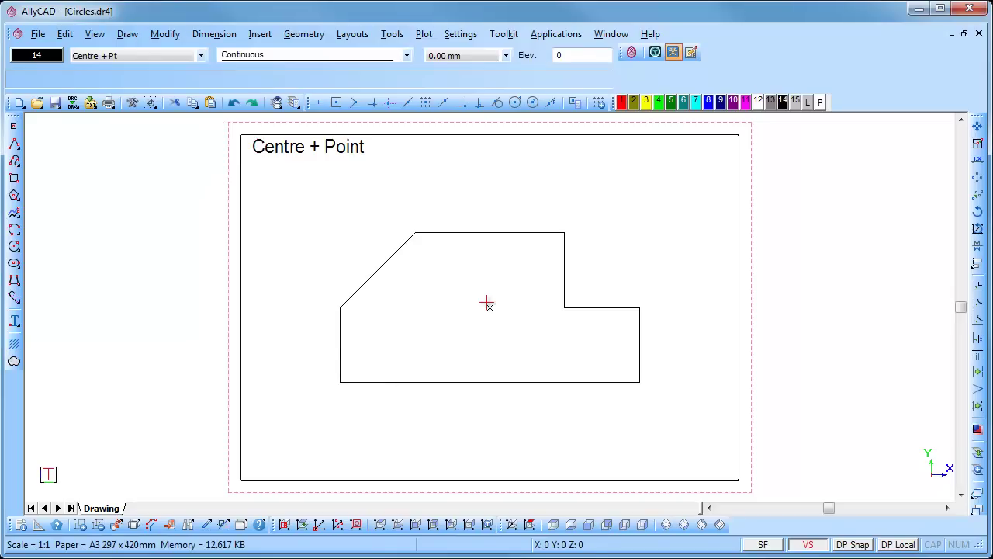
click(131, 36)
mouse_move(167, 217)
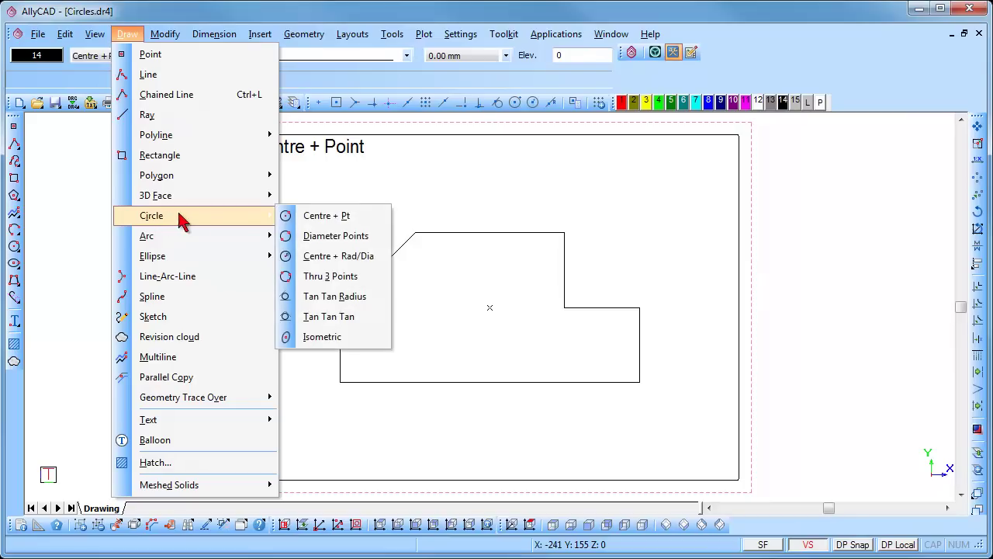
click(326, 215)
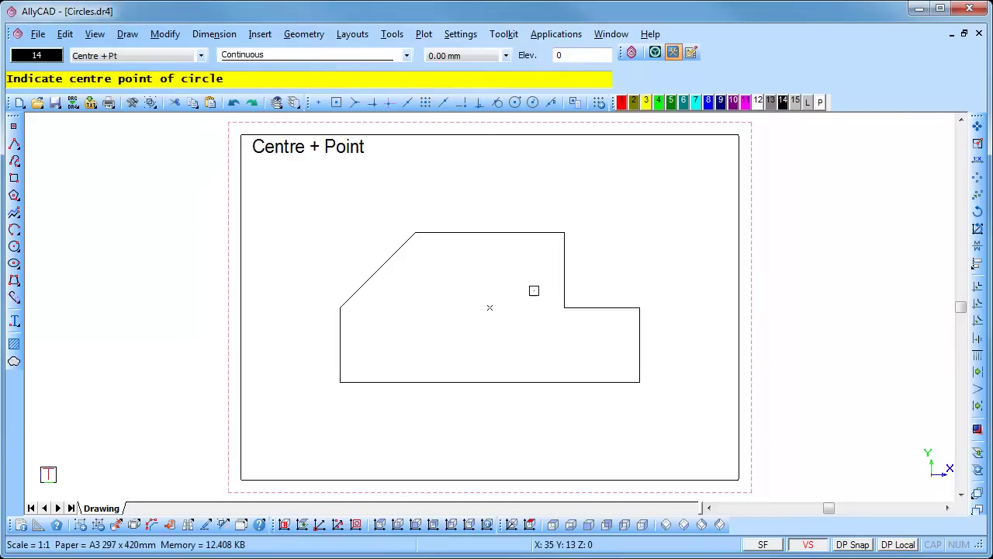
click(564, 306)
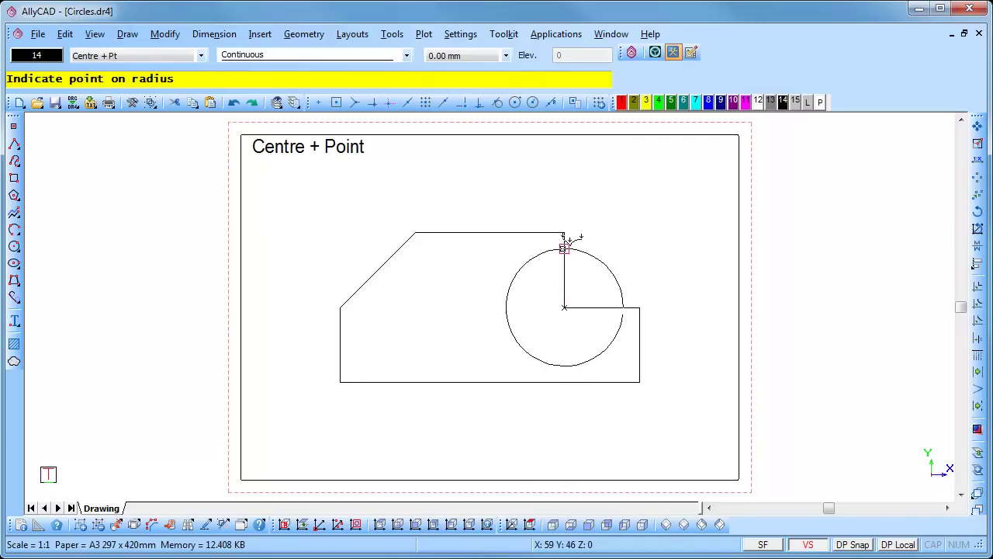
click(564, 233)
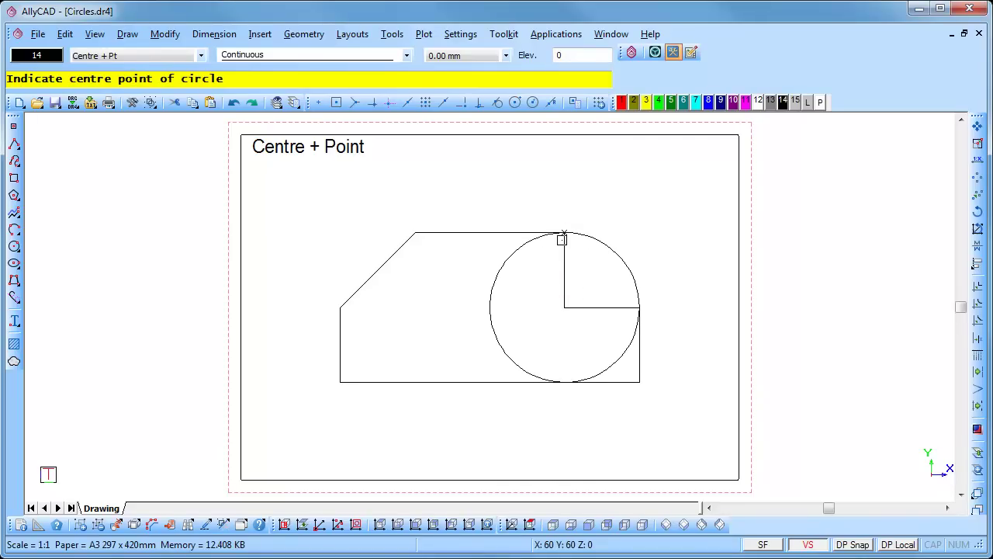
click(392, 264)
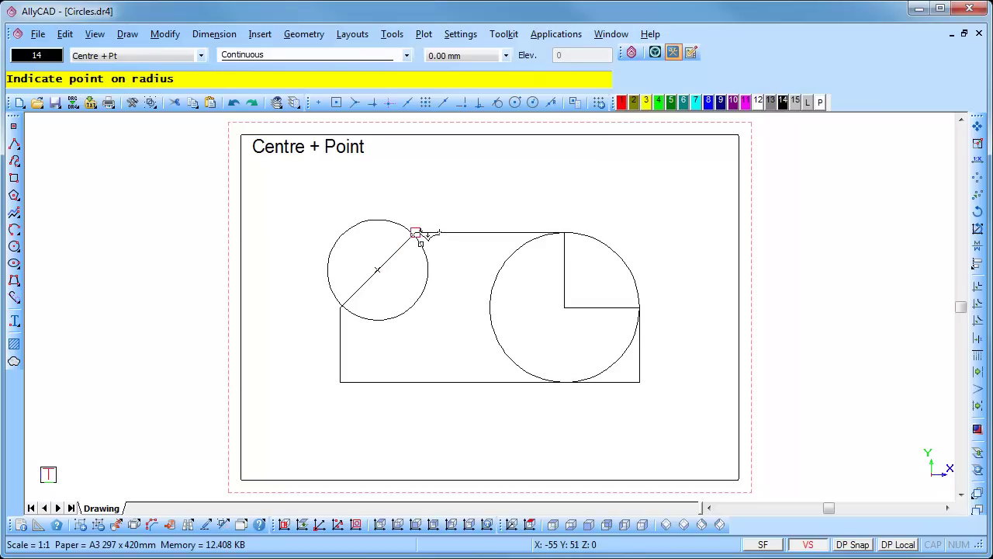
click(416, 233)
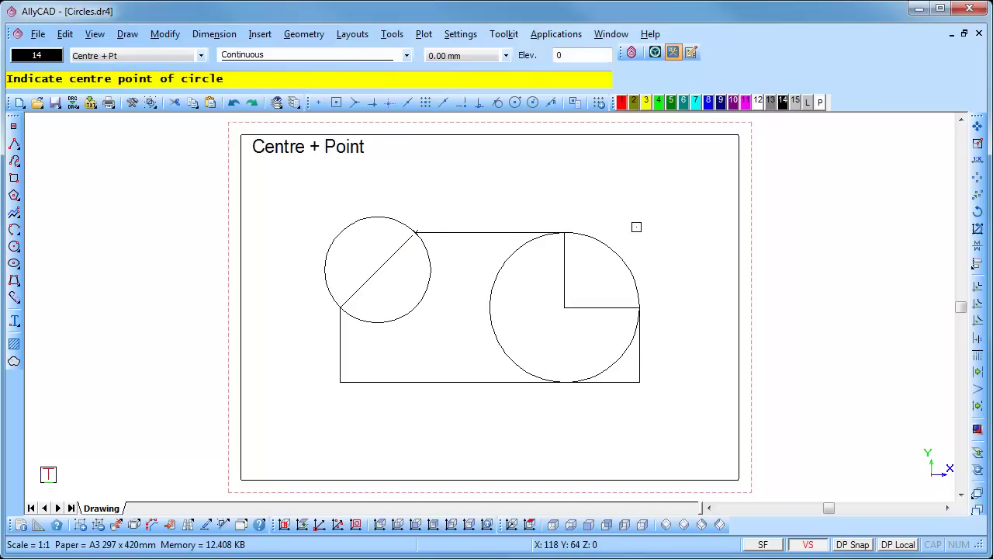
right_click(654, 227)
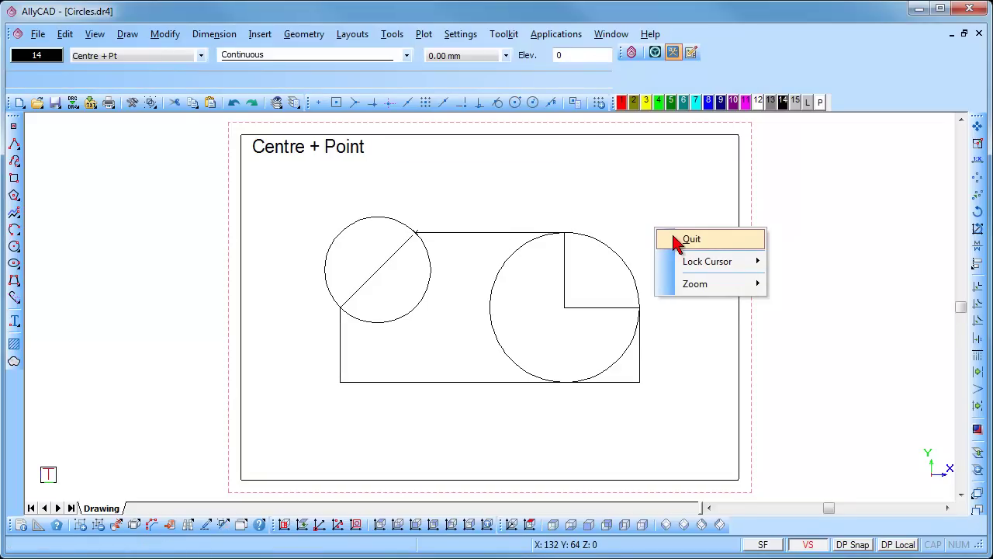
click(689, 240)
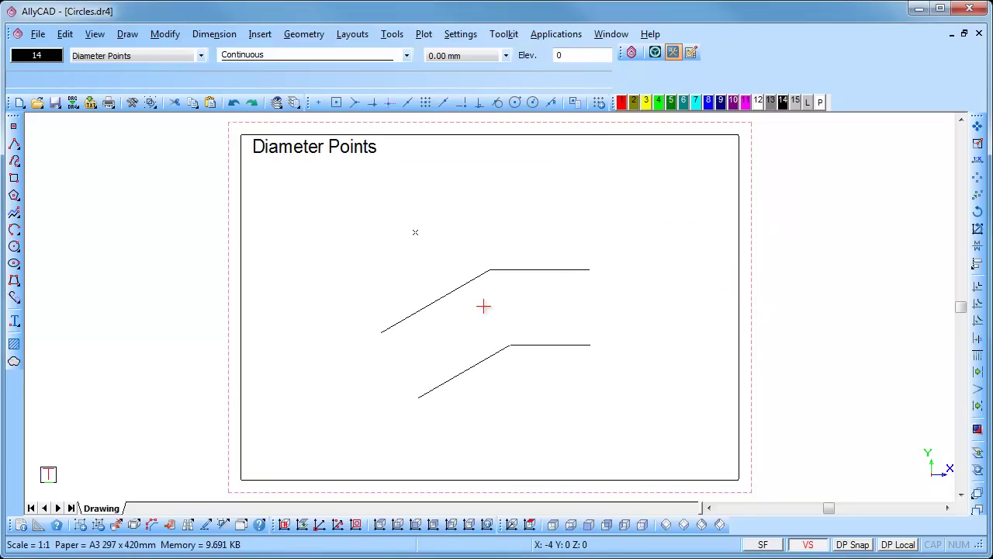
Draw two Diameter Points circles, one spanning the angled lines' right ends and one spanning their left ends
click(128, 35)
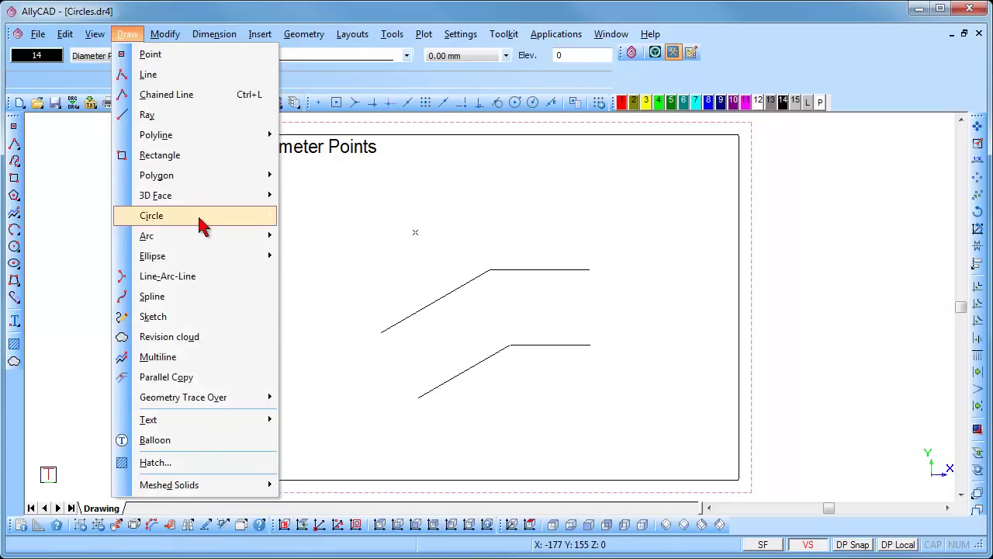
mouse_move(200, 224)
click(338, 235)
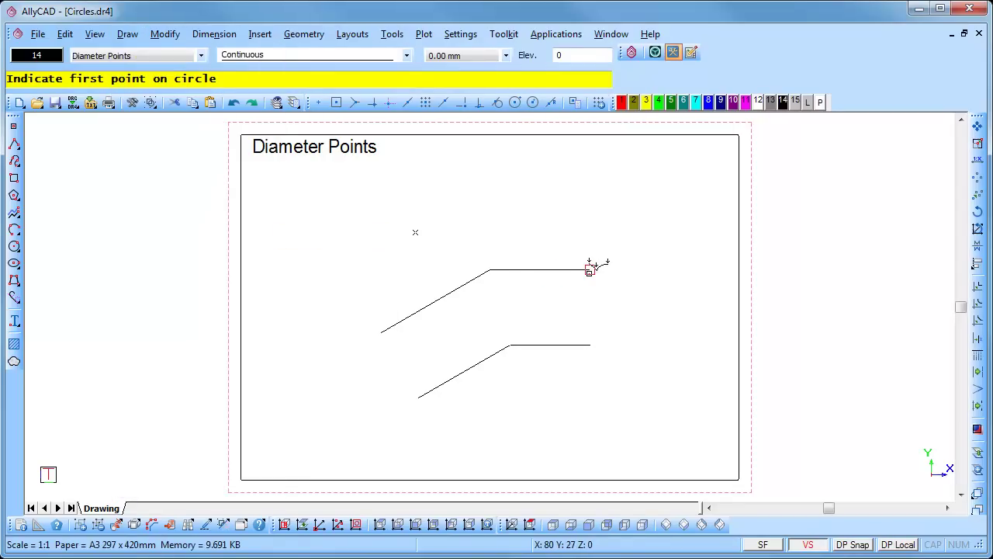
click(590, 269)
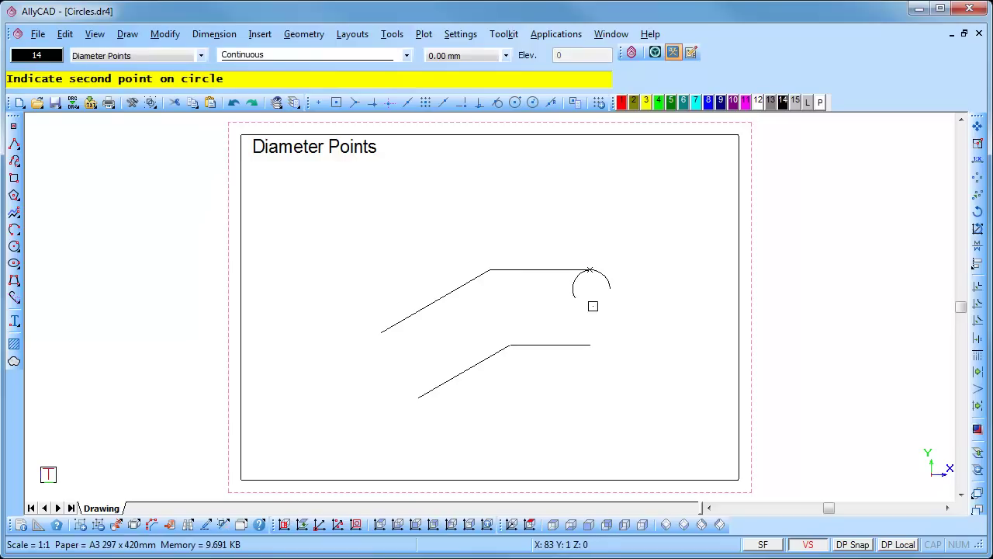
click(590, 344)
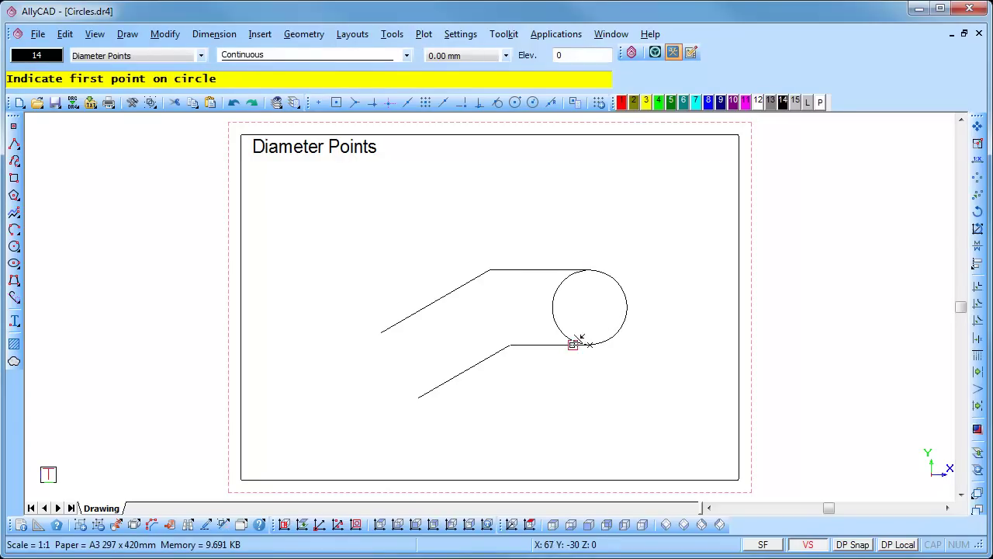
click(418, 396)
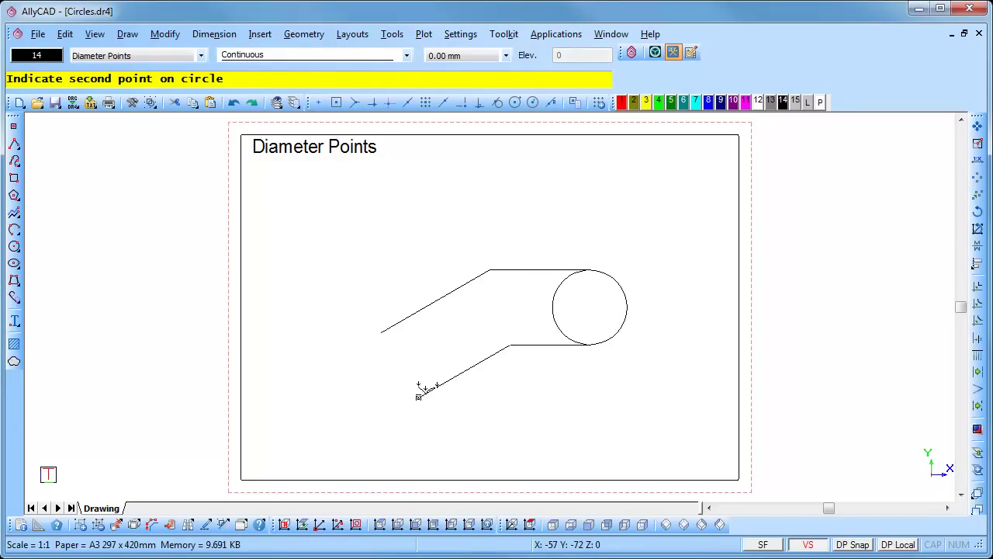
click(377, 339)
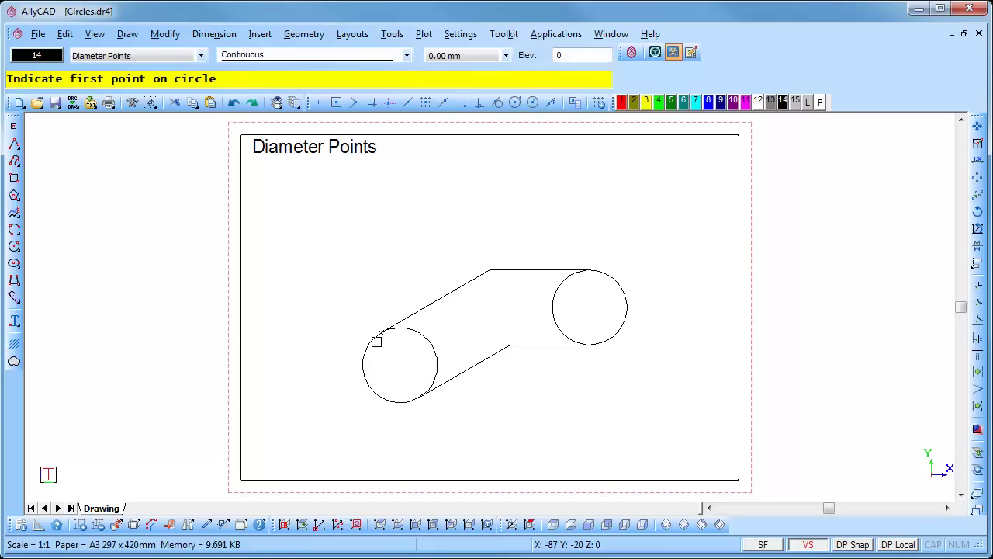
right_click(376, 342)
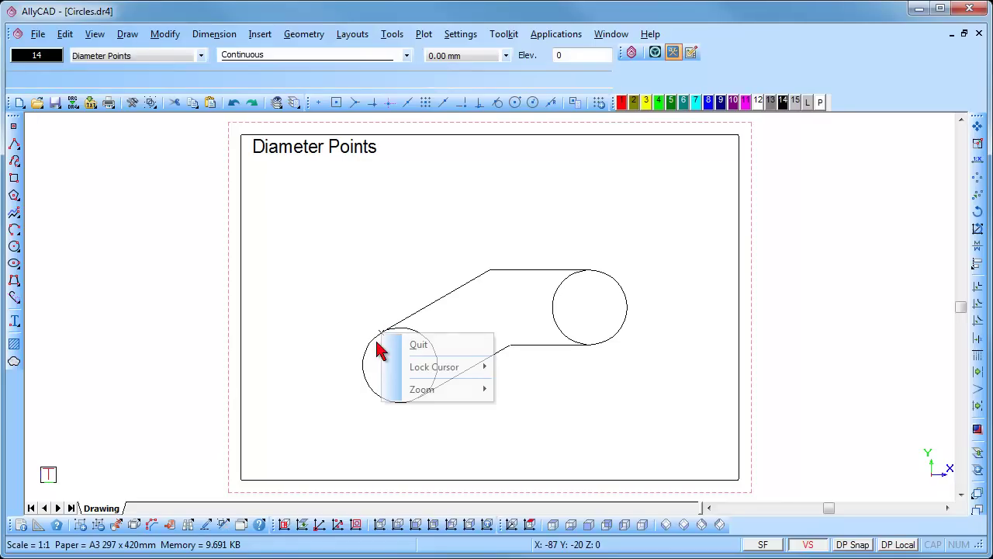
click(407, 344)
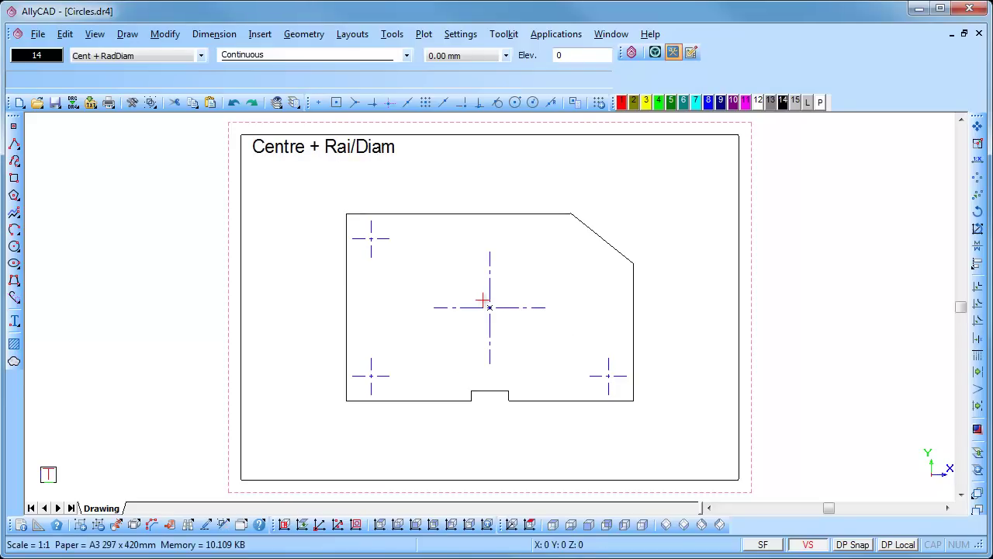
Place radius-10 Centre + Rad/Dia circles on the top-left, bottom-left and bottom-right centre marks
click(128, 36)
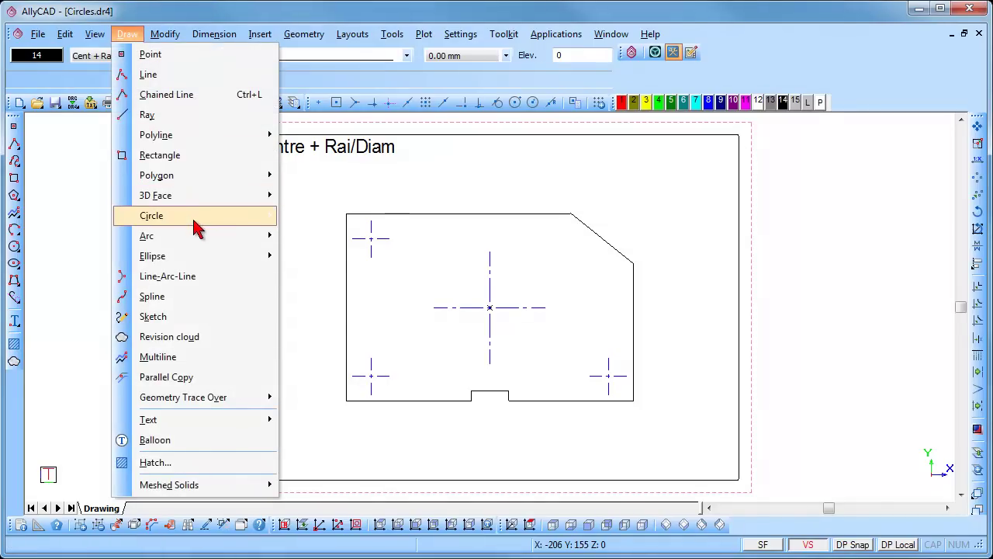
mouse_move(198, 221)
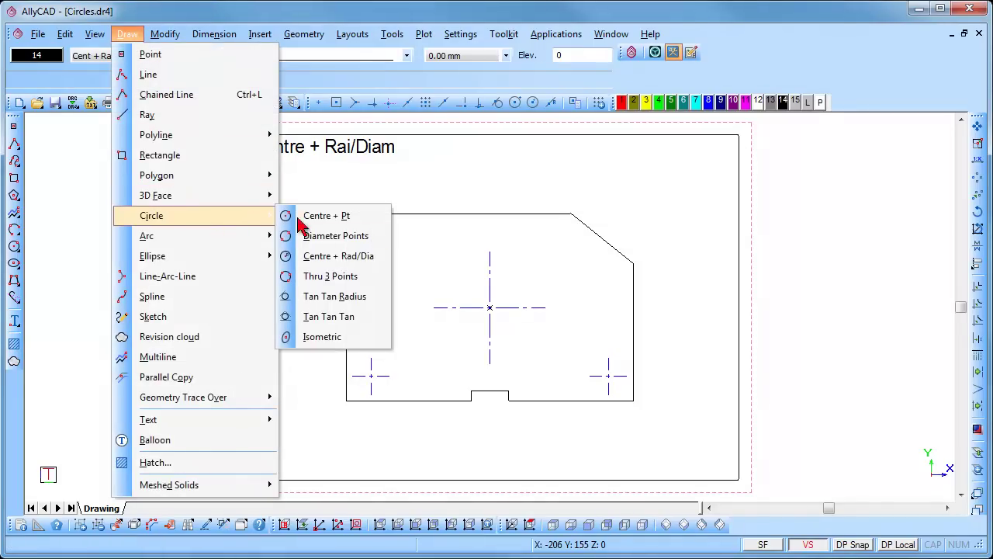
click(340, 256)
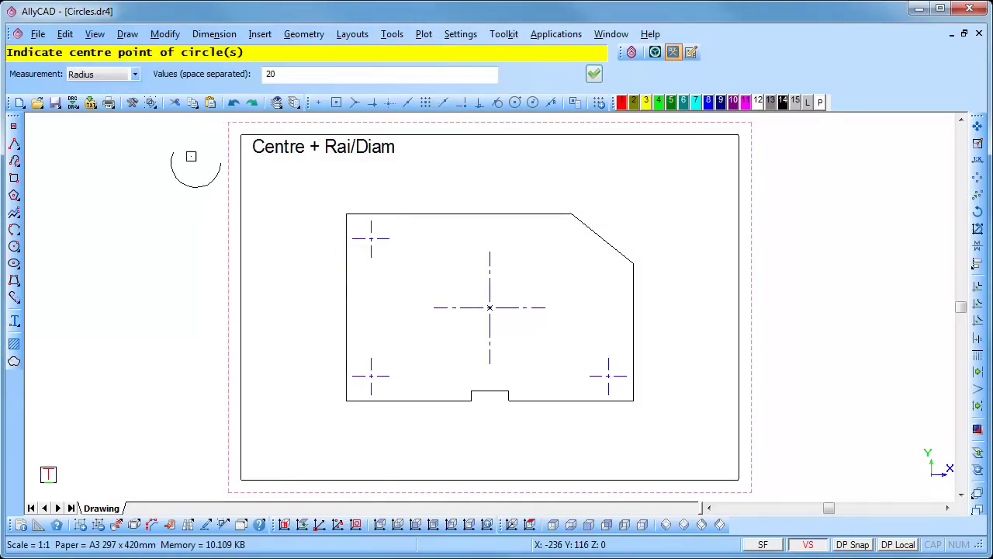
click(135, 73)
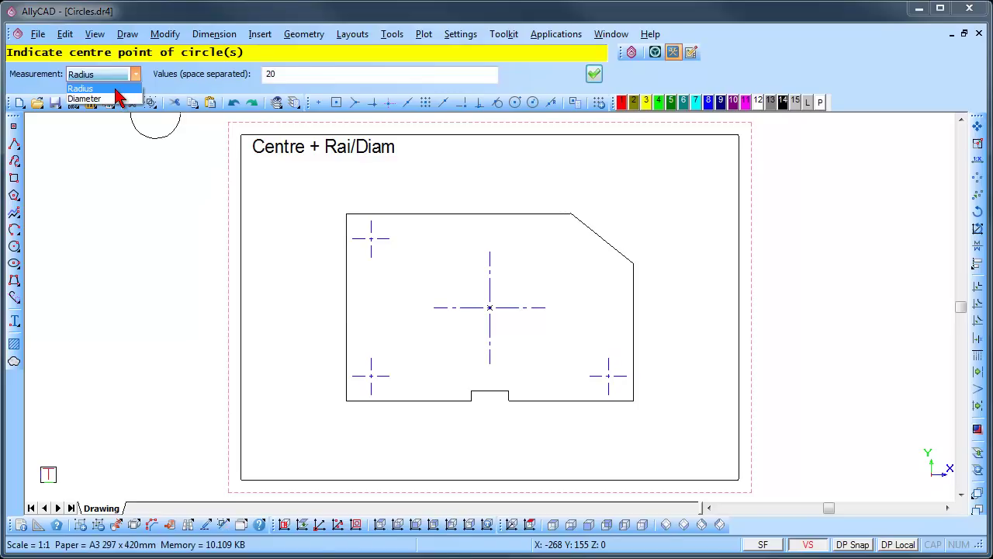
click(115, 89)
click(281, 76)
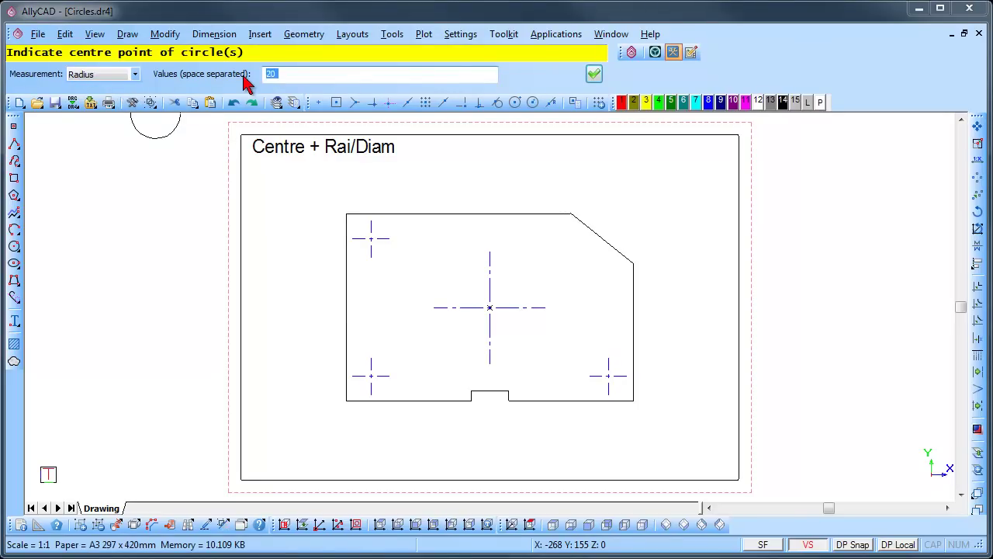
text(10)
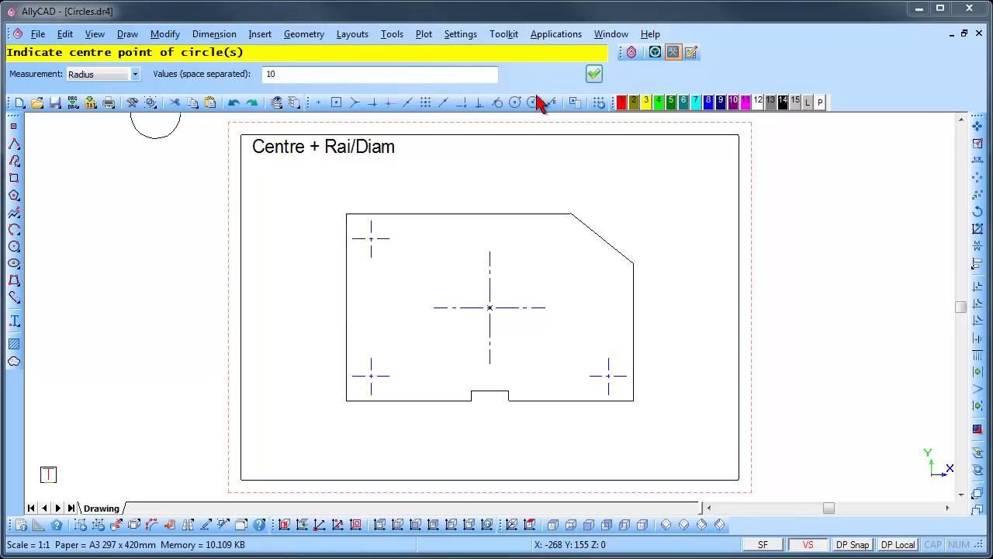
click(594, 74)
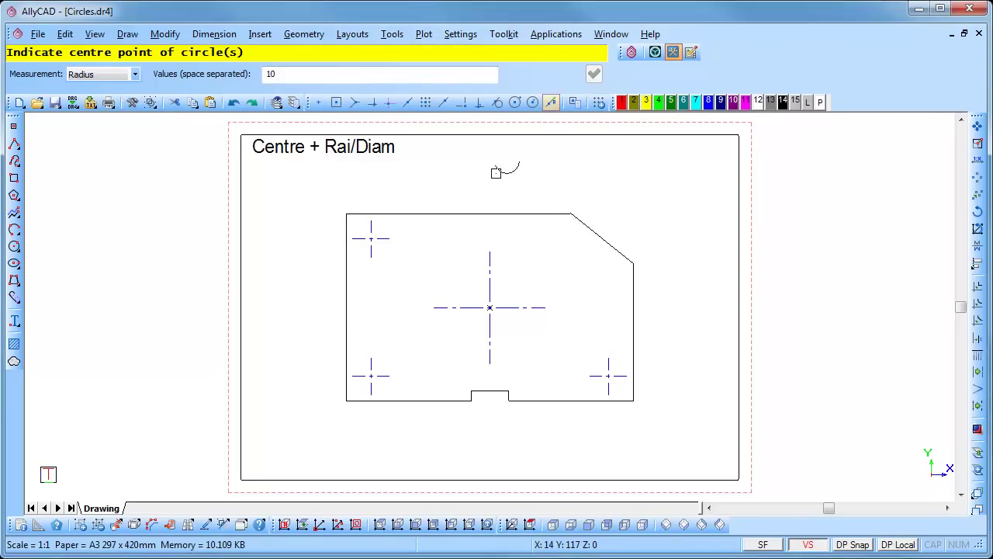
click(371, 238)
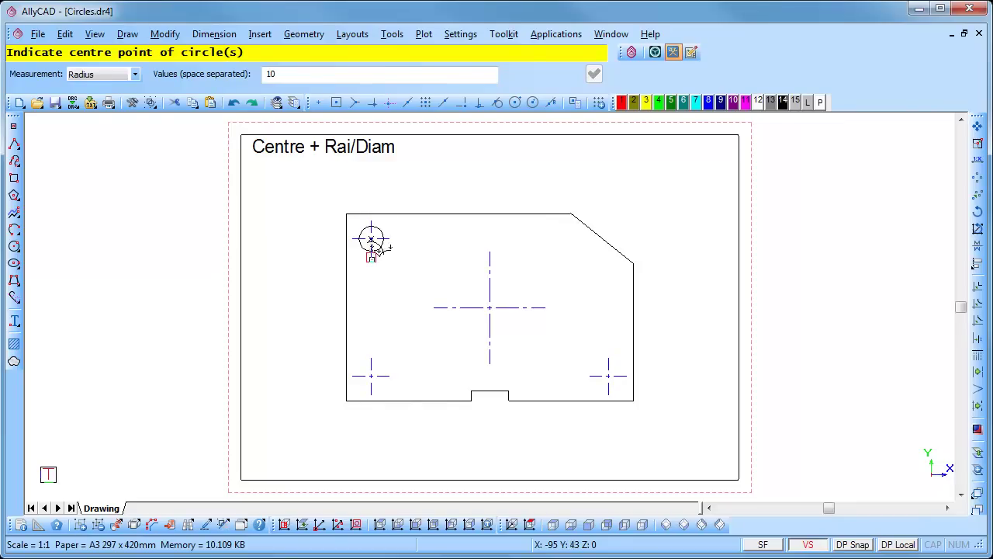
click(371, 376)
click(608, 375)
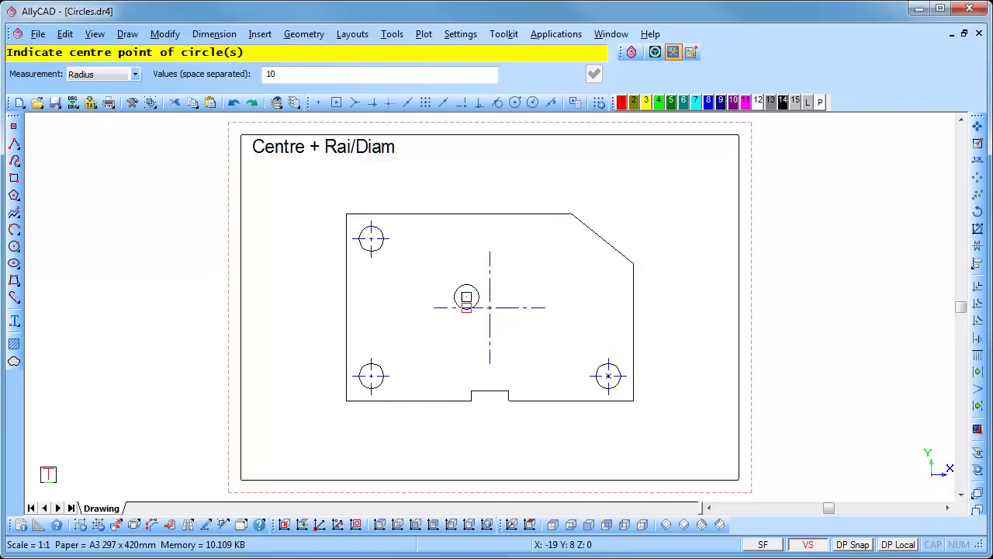
Switch the circle measurement to Diameter, ready to add more sizes
click(134, 75)
click(101, 93)
click(289, 73)
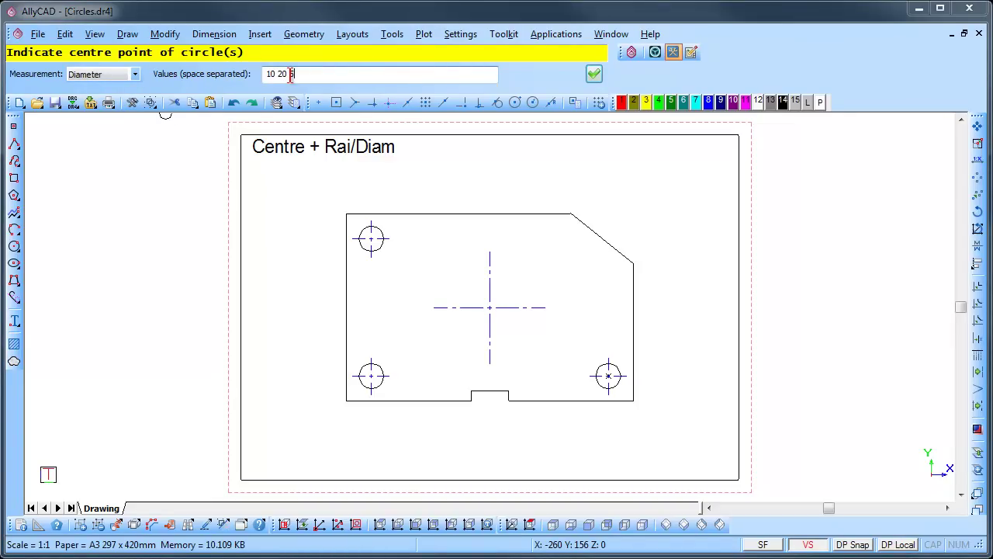
Place concentric circles of diameters 10, 20, 50 and 70 at the plate centre
text(20 50 70)
click(593, 74)
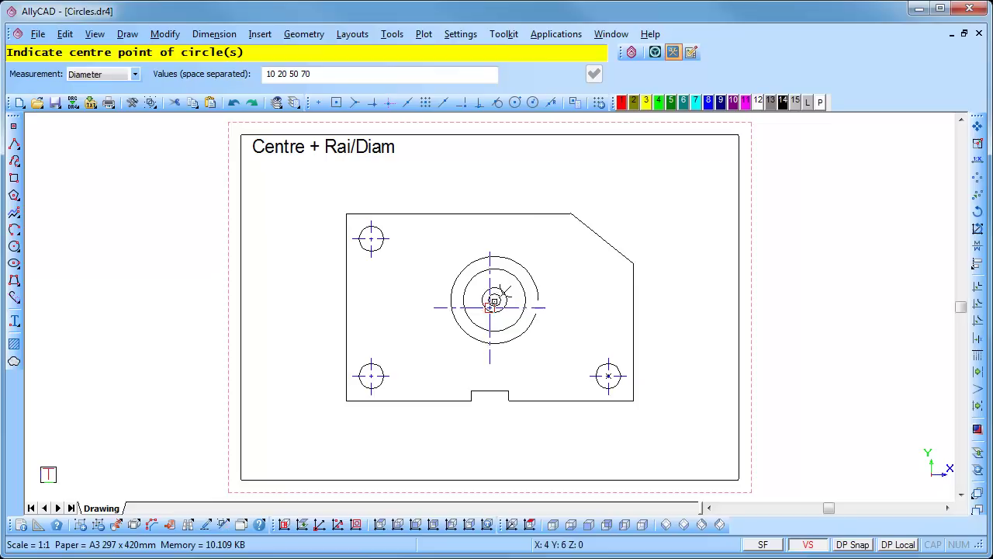
click(490, 304)
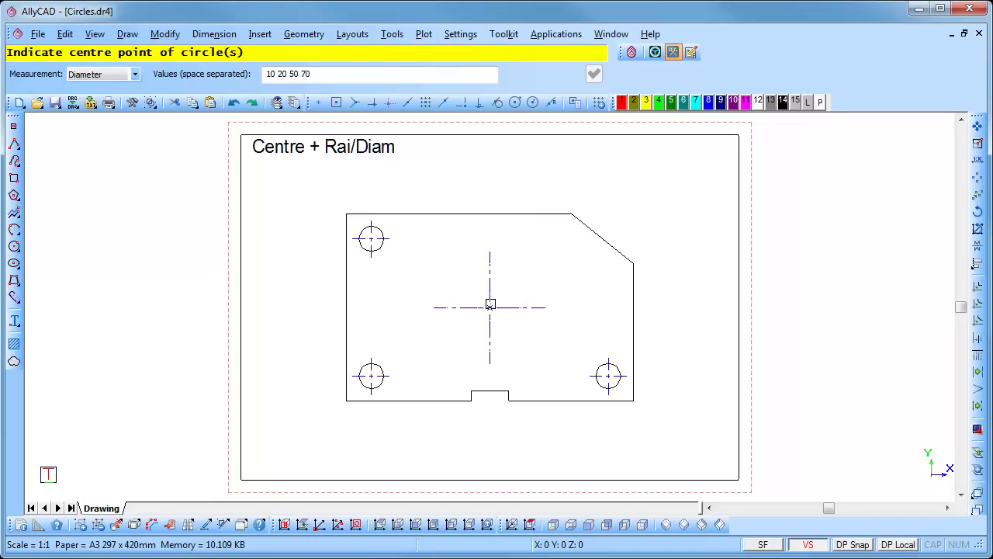
click(490, 304)
right_click(579, 274)
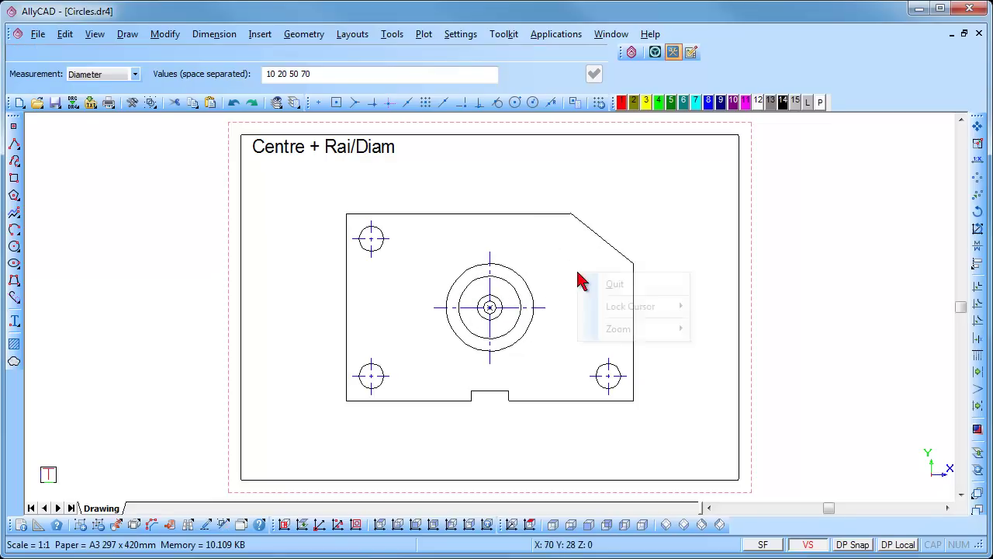
click(613, 285)
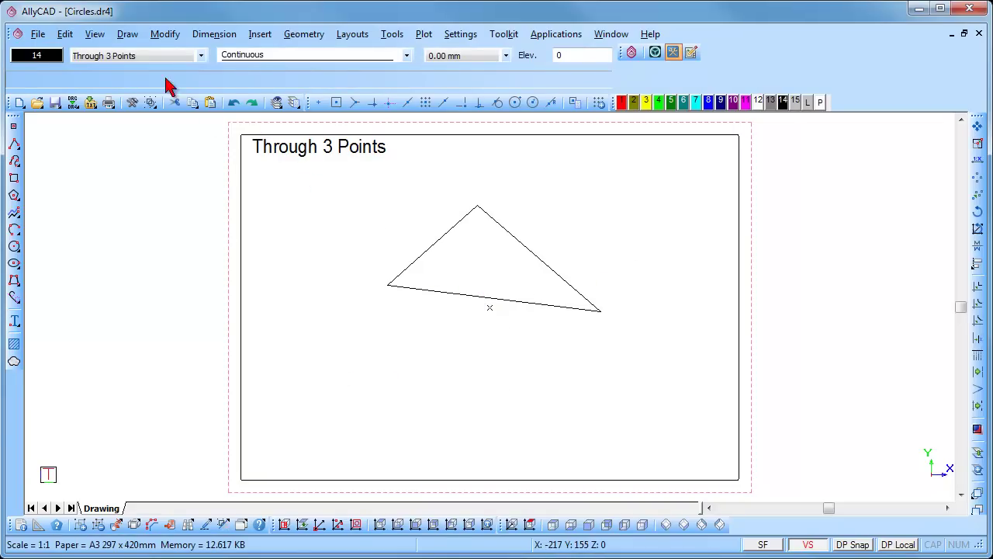
Draw a Thru 3 Points circle through the triangle's left, top and right corners
click(125, 35)
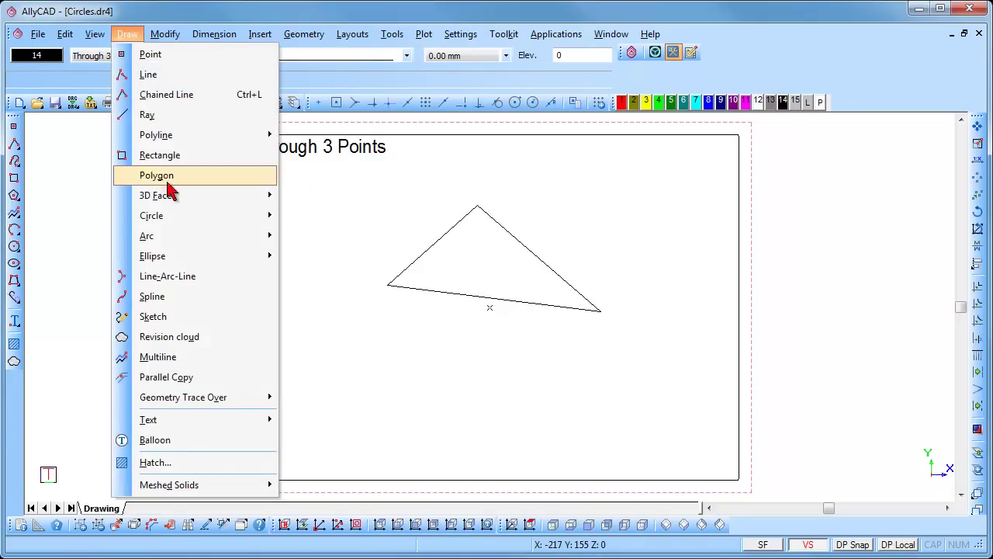
mouse_move(172, 227)
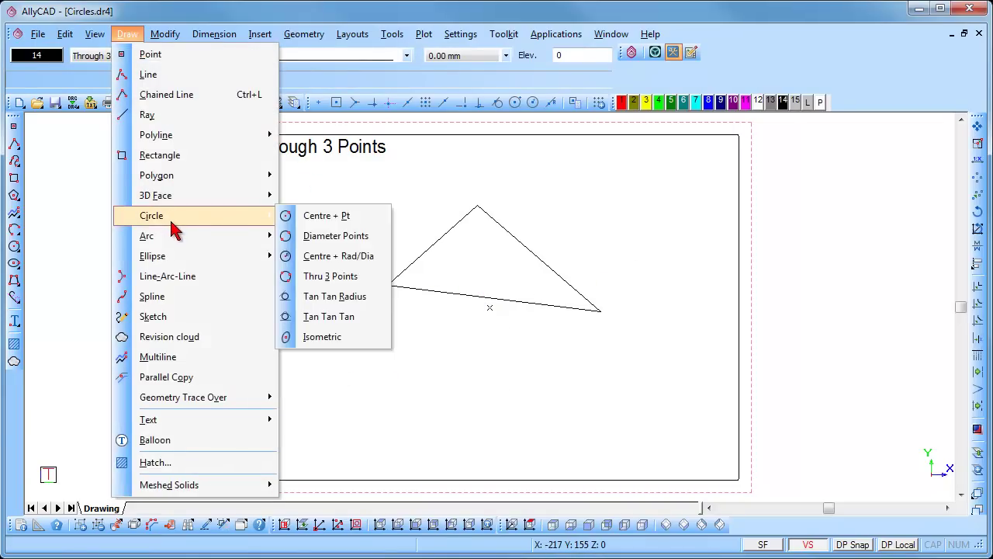
click(353, 279)
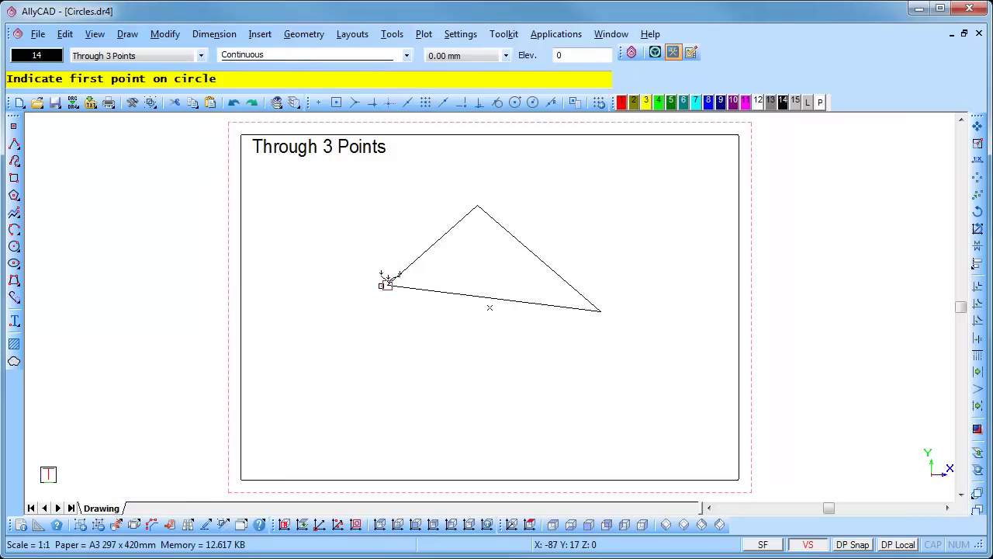
click(387, 282)
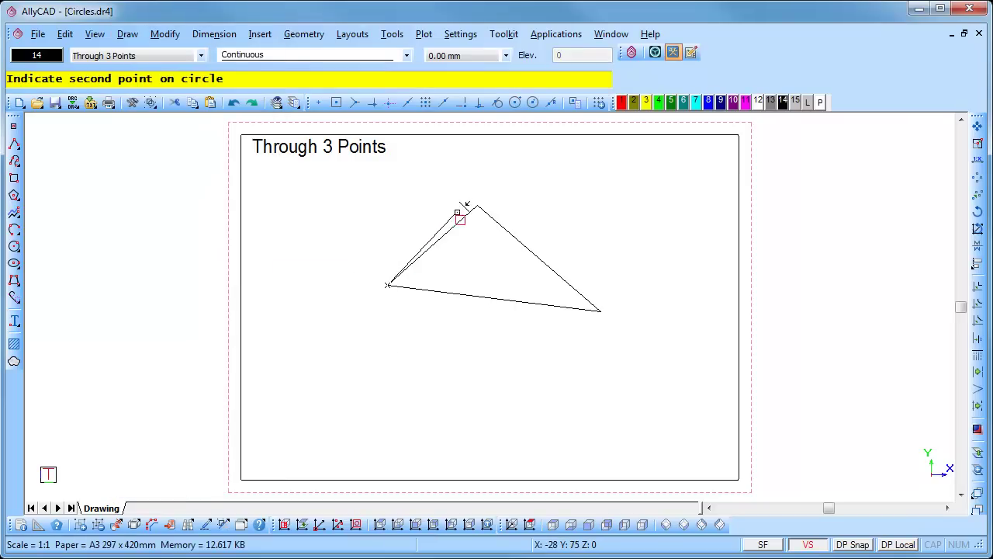
click(476, 204)
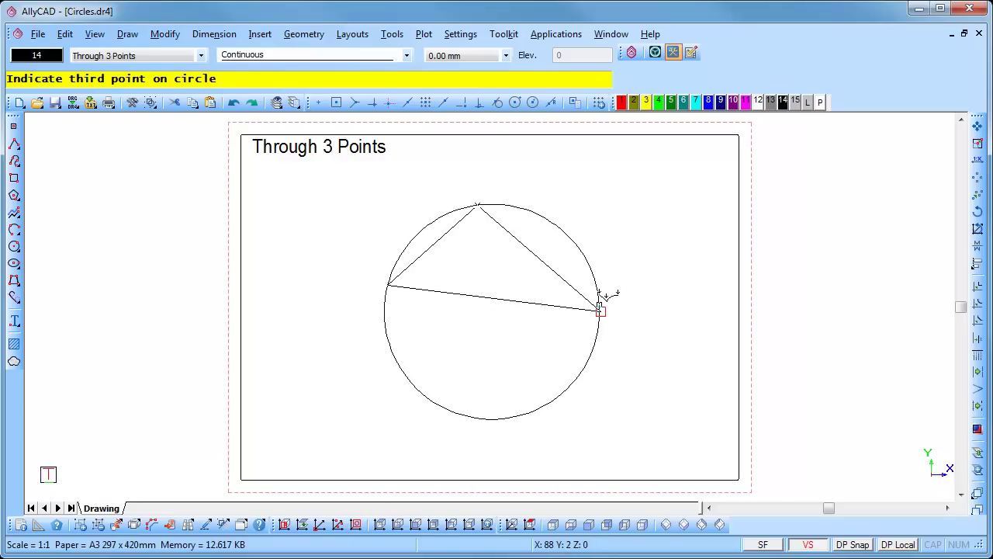
click(599, 306)
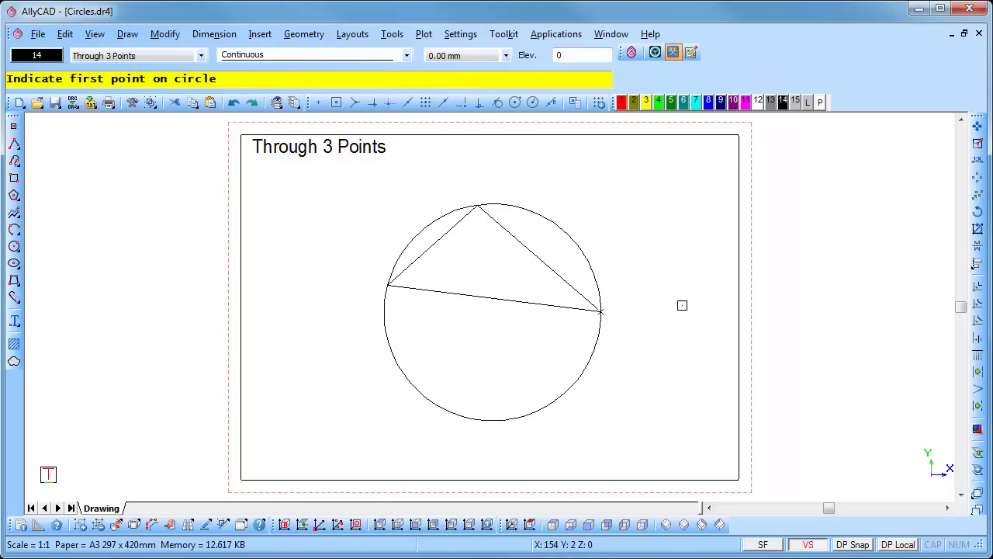
right_click(656, 294)
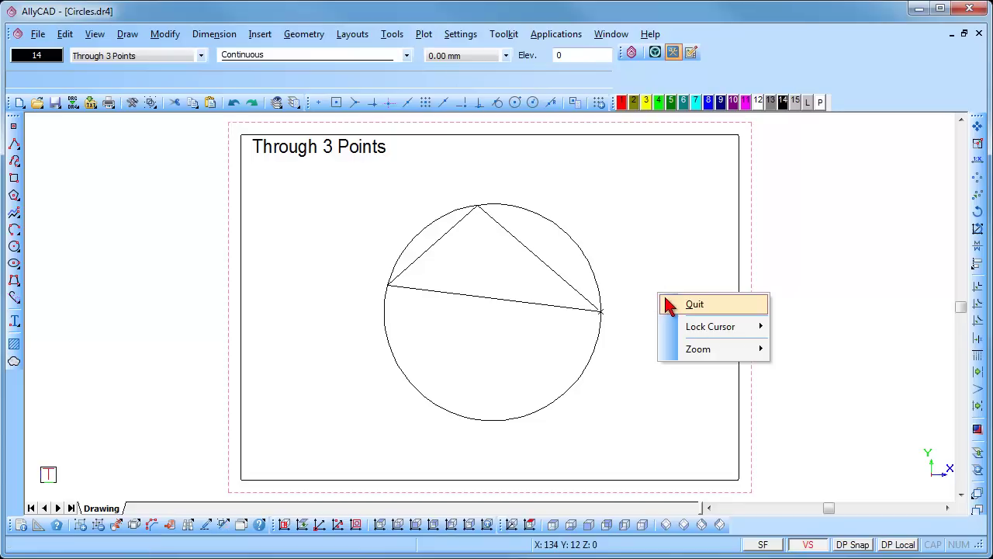
click(695, 304)
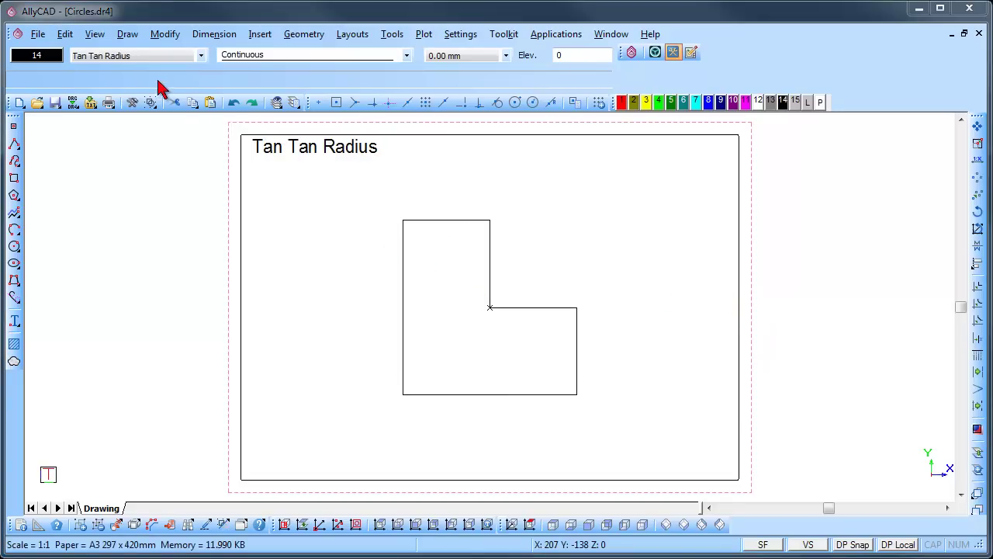
Start Tan Tan Radius with radius 35 and add a circle tangent to the notch's two edges
click(129, 35)
mouse_move(188, 215)
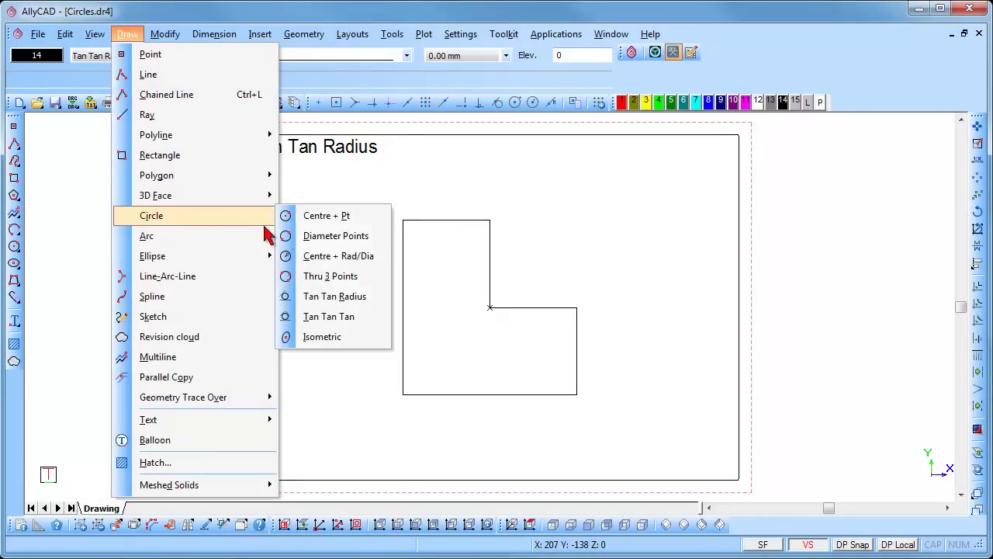
click(335, 296)
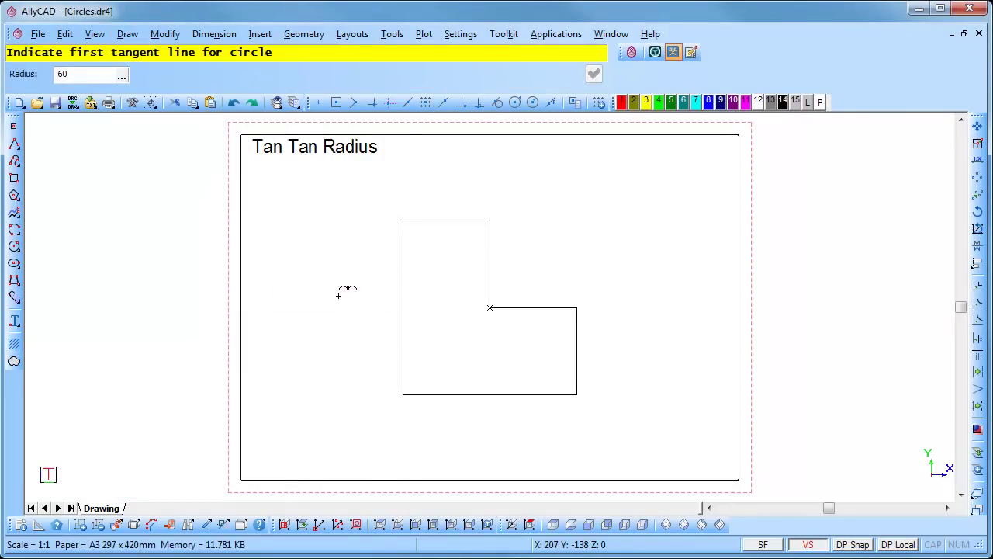
key(BackSpace)
key(BackSpace)
text(50)
key(Return)
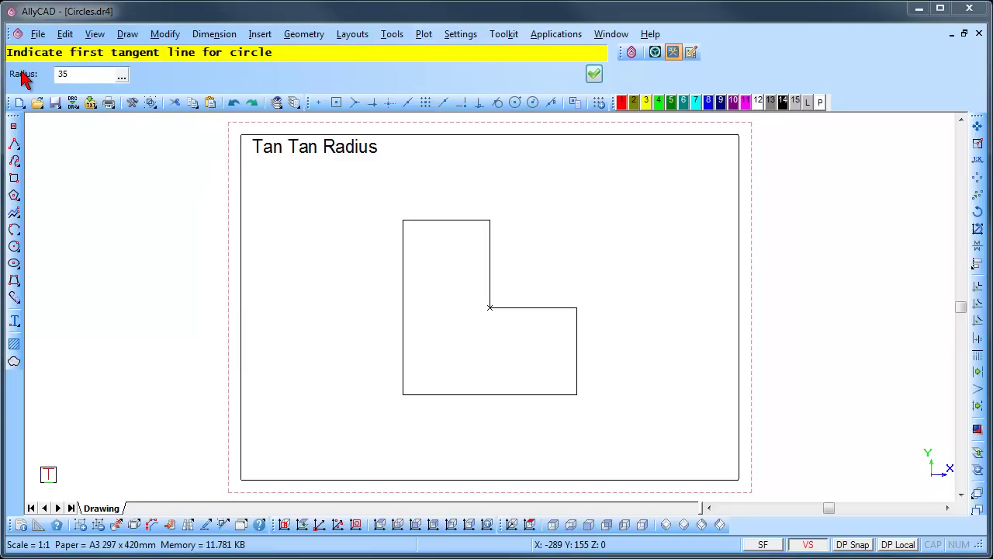
click(494, 283)
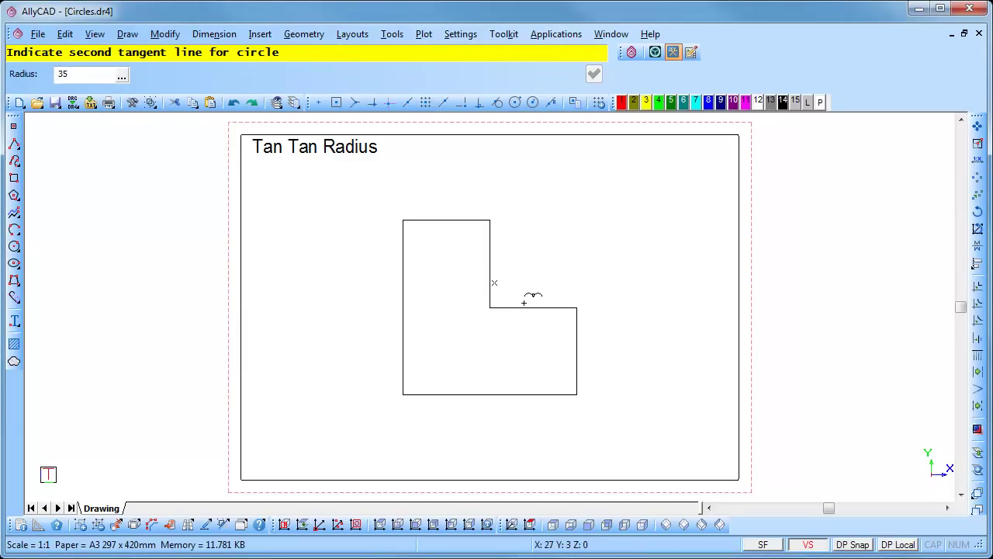
click(524, 301)
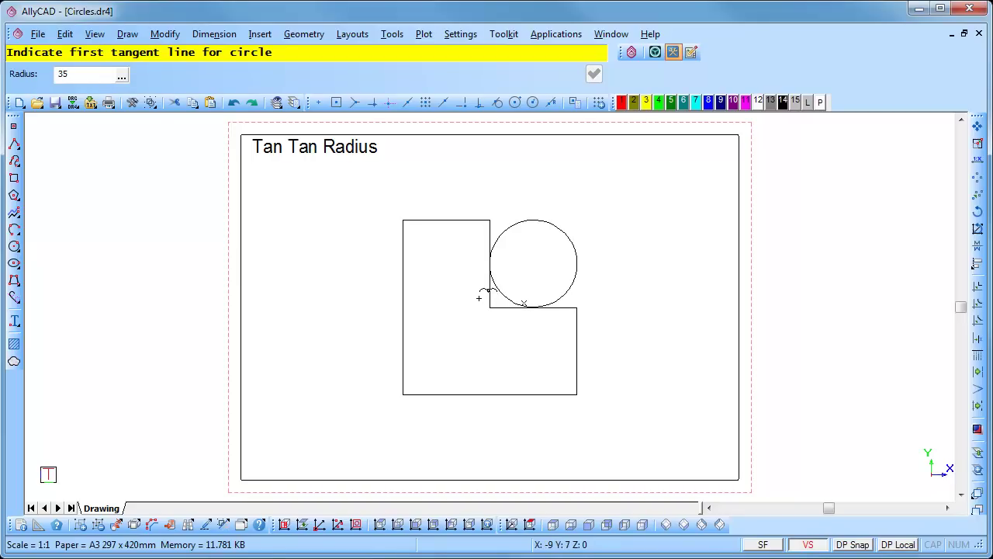
Add three more radius-35 tangent circles in the lower-left, upper-left and lower-right corners
click(479, 288)
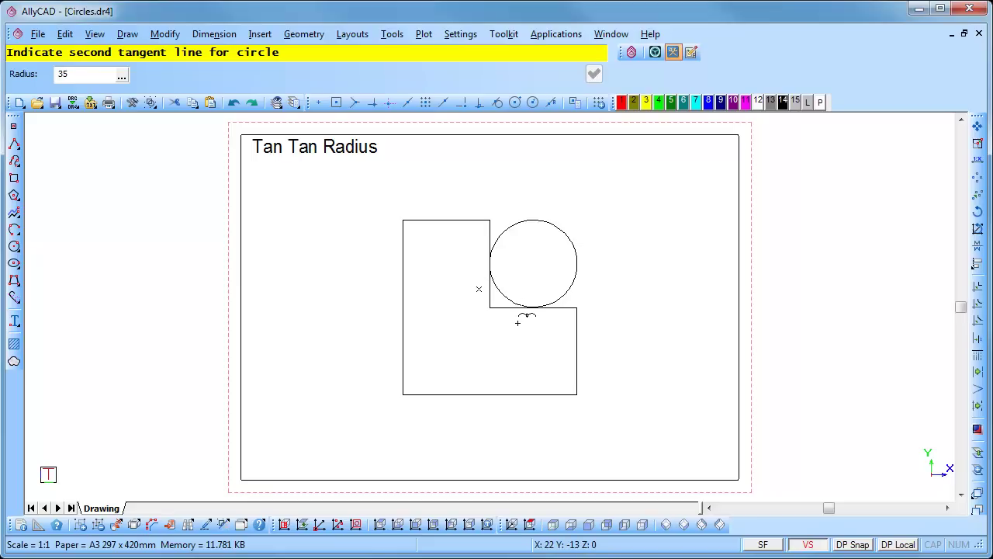
click(518, 319)
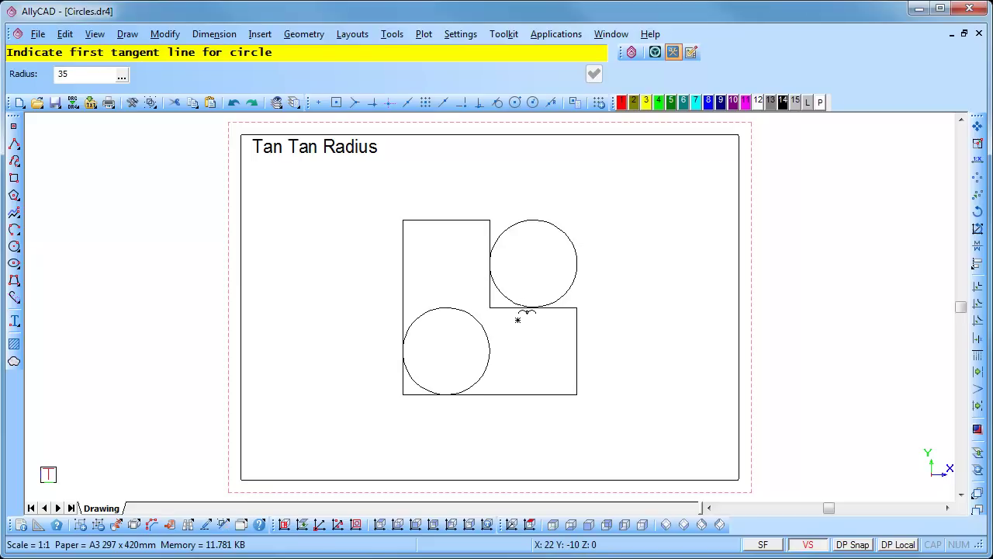
click(499, 305)
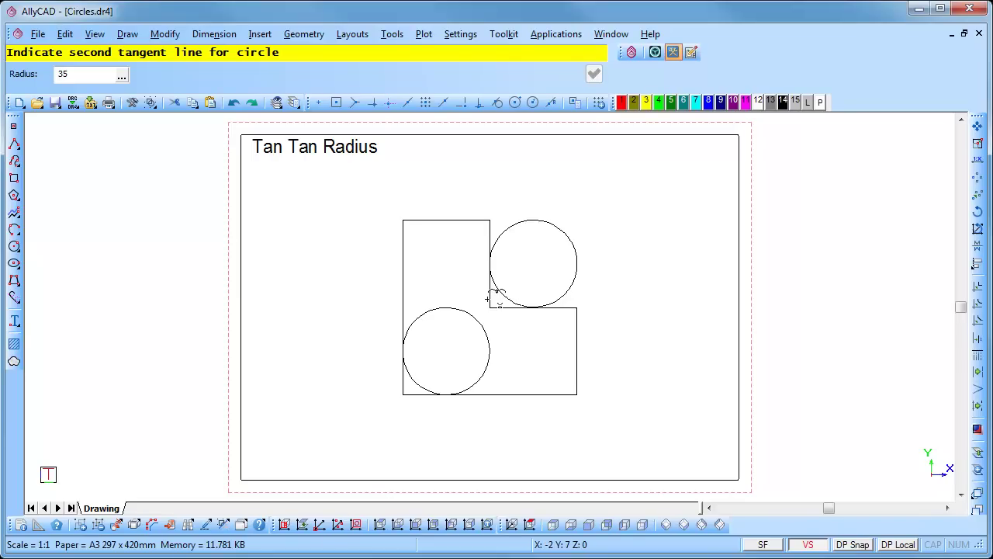
click(494, 290)
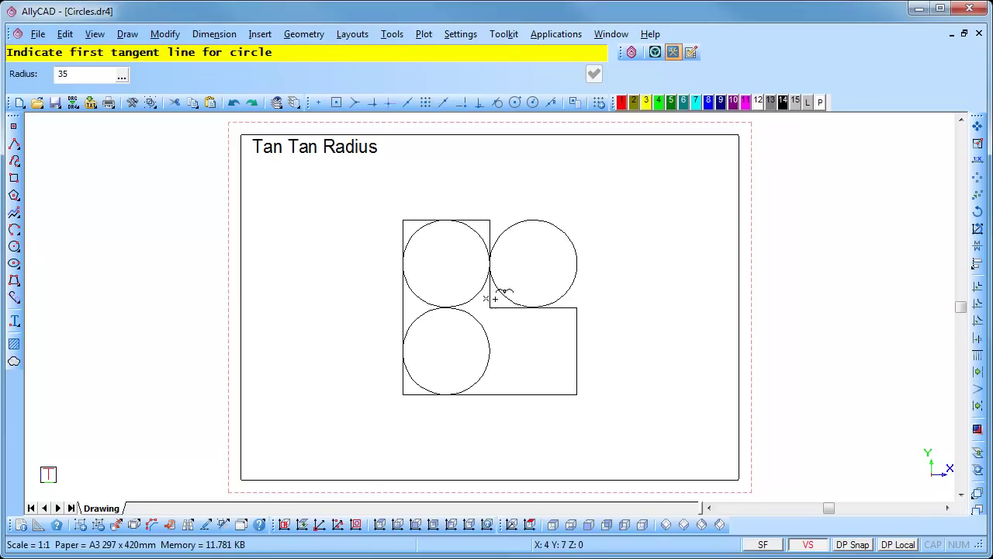
click(495, 299)
click(509, 309)
right_click(632, 267)
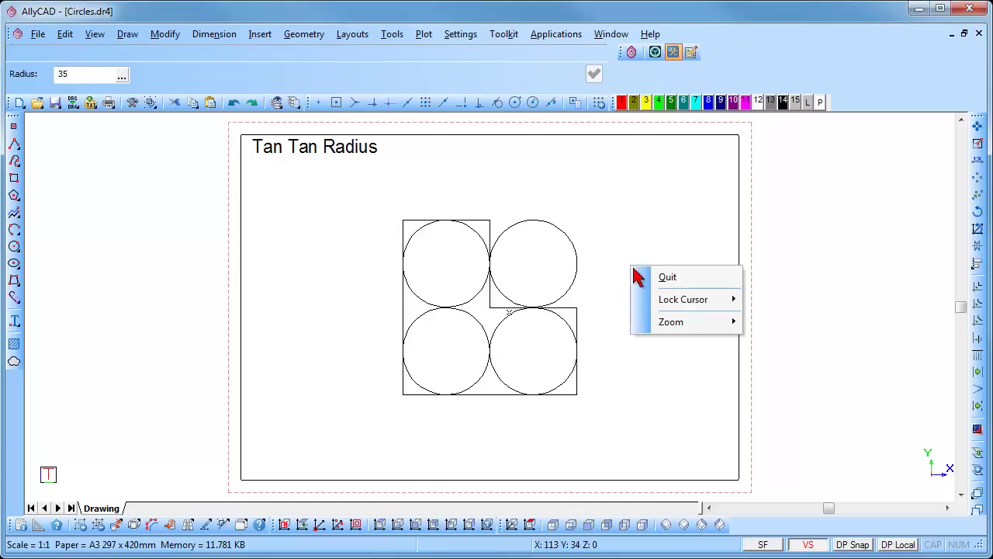
click(645, 278)
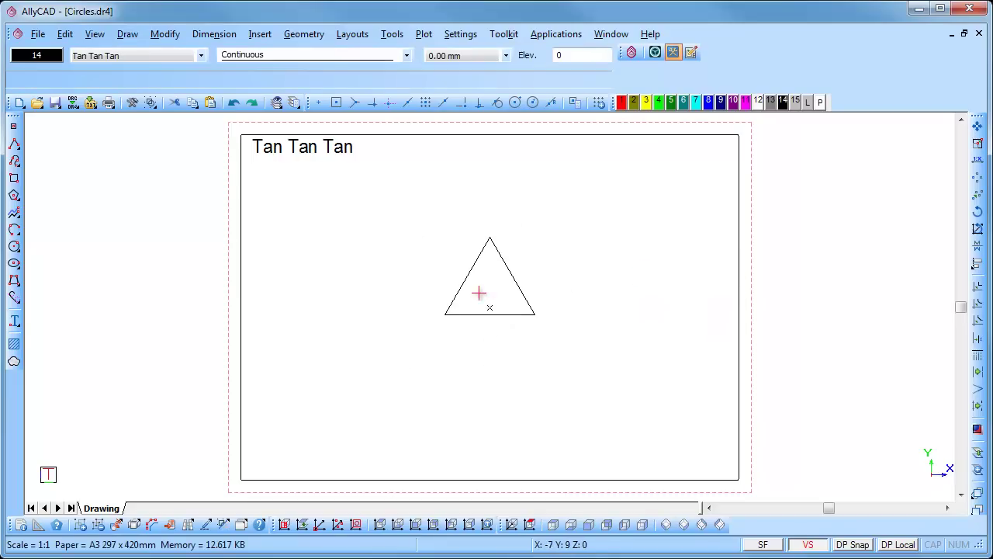
Draw a Tan Tan Tan circle tangent to the triangle's left, right and bottom sides, choosing the inscribed one
click(132, 36)
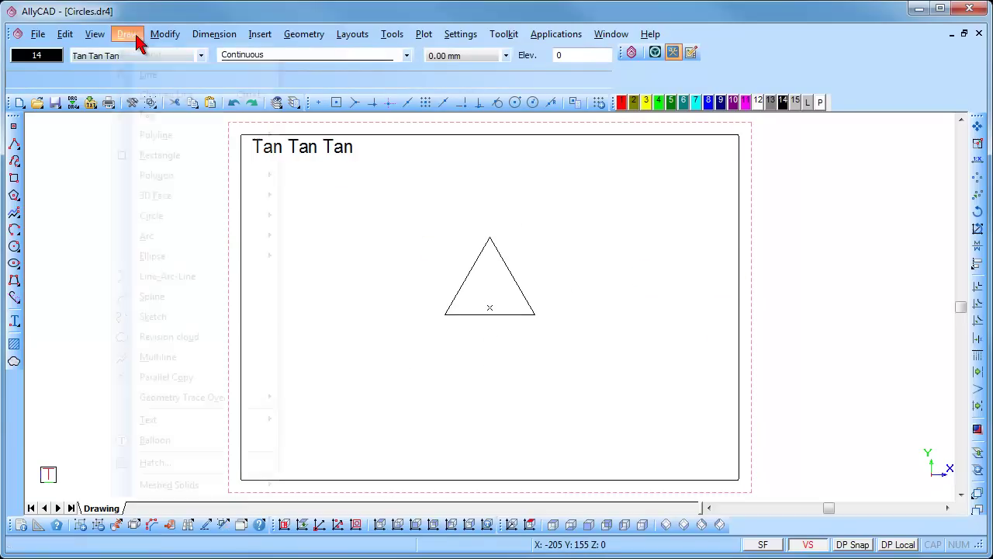
mouse_move(190, 223)
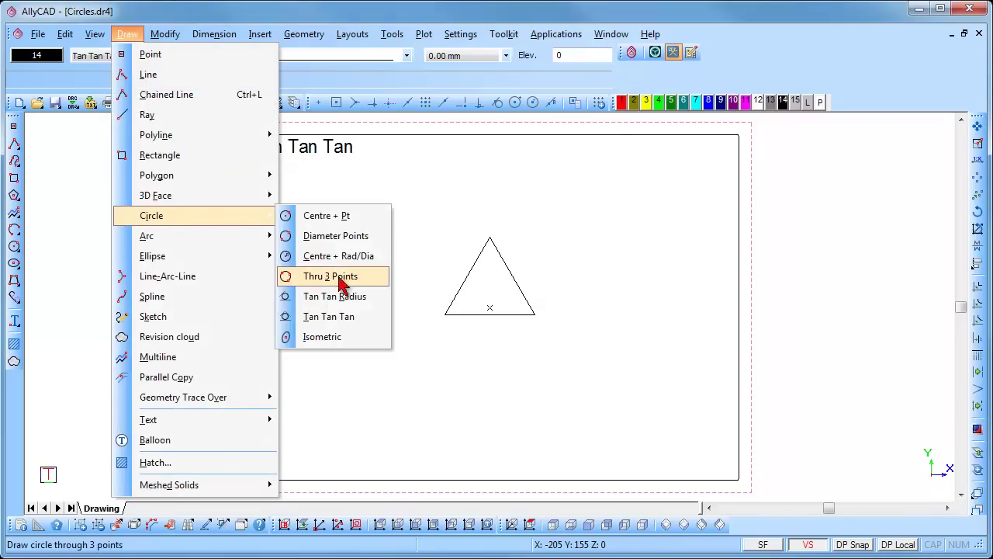
click(355, 314)
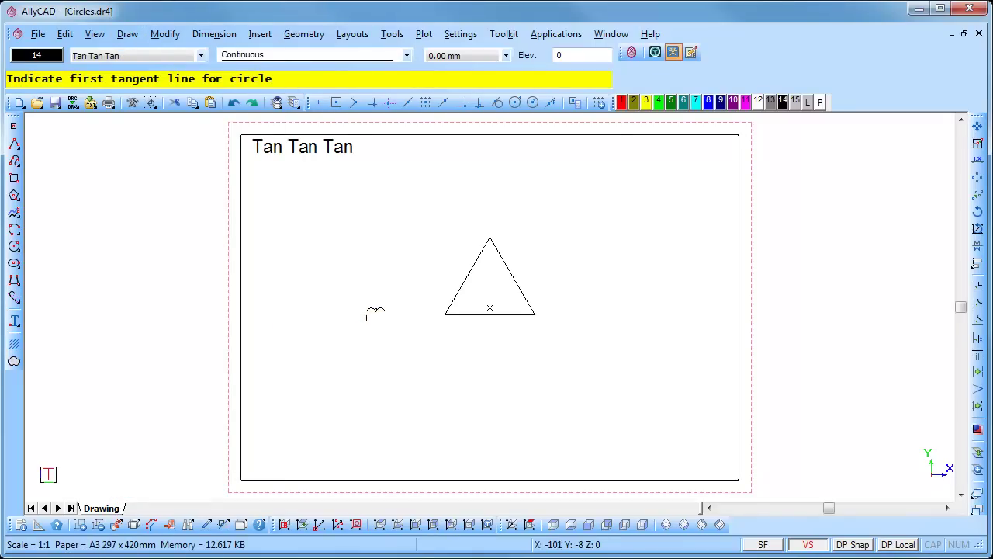
click(458, 287)
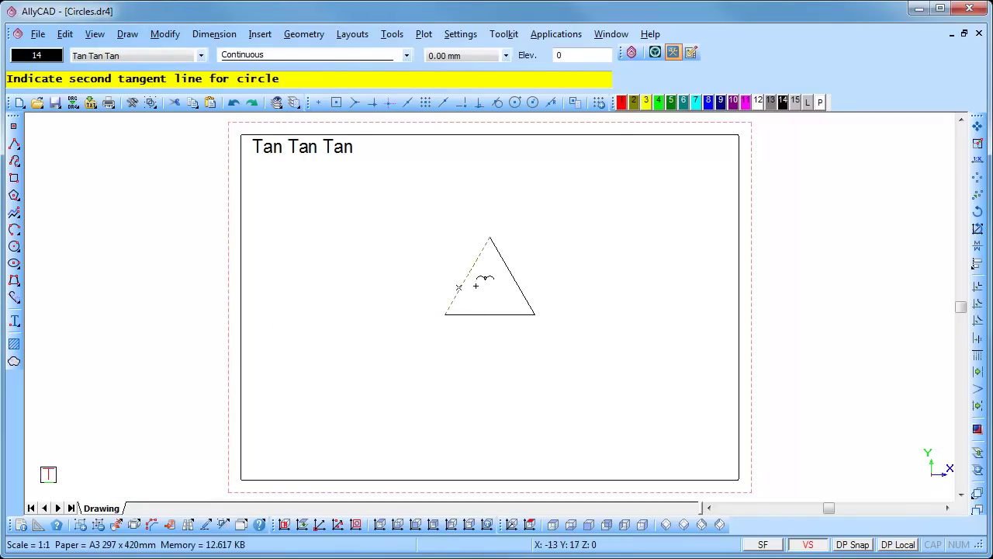
click(507, 281)
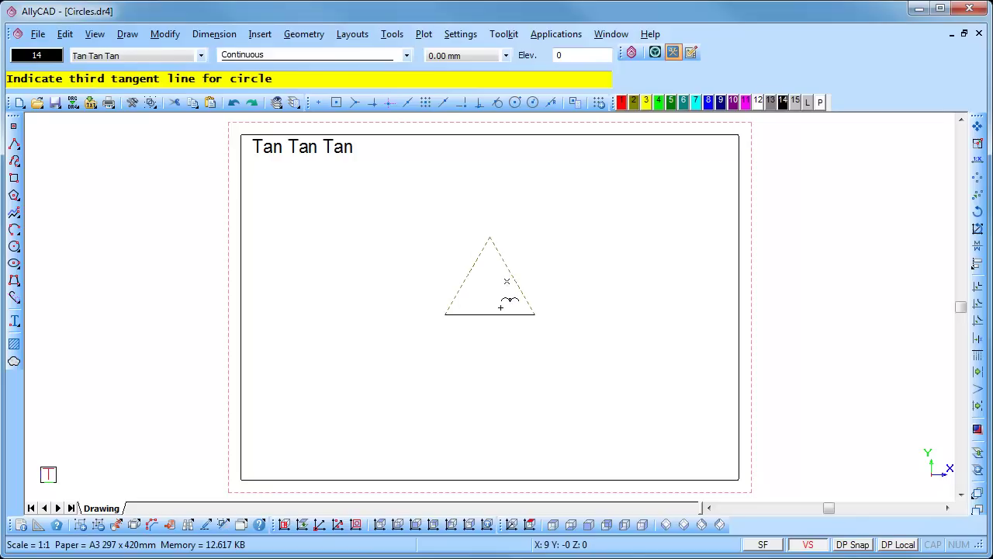
click(501, 307)
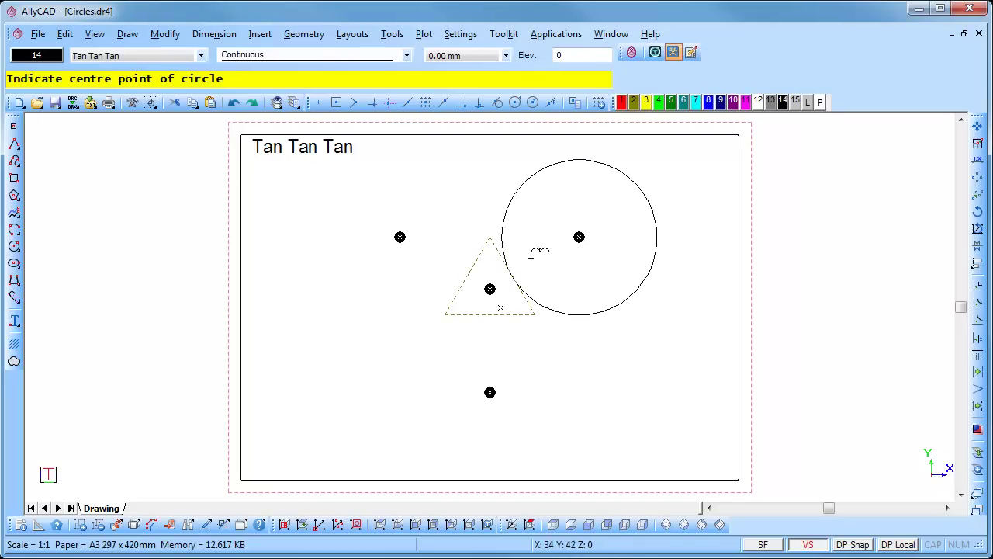
click(500, 285)
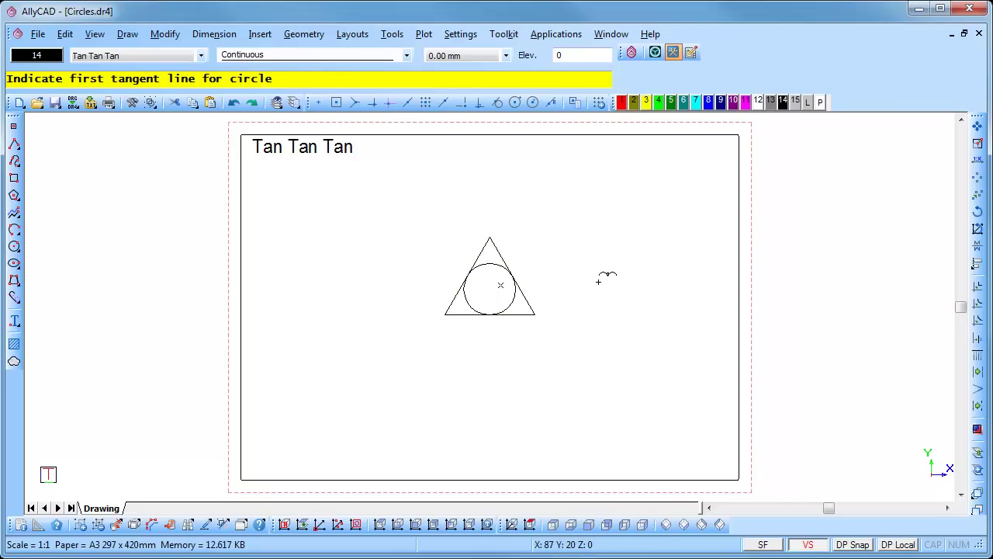